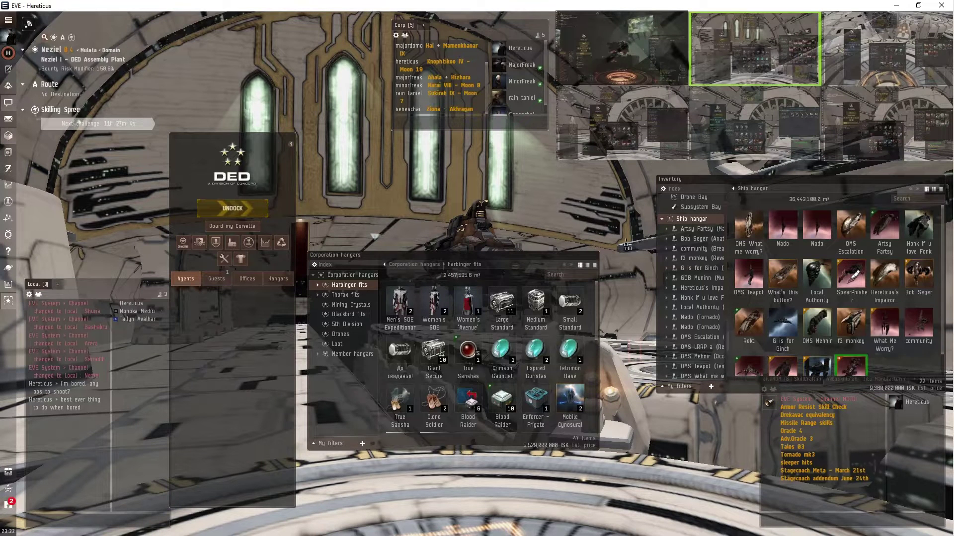
scroll(879, 363, down, 1)
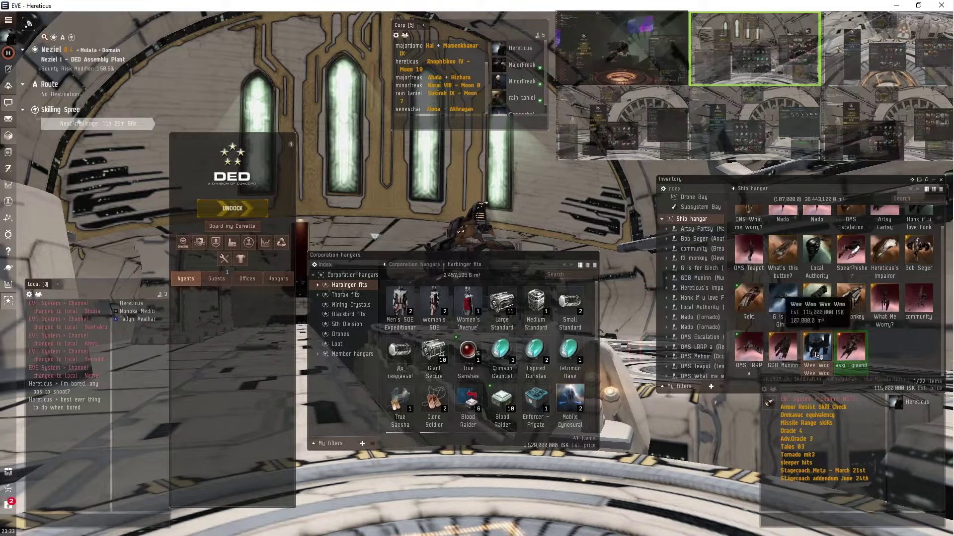
Board GOB Muninn, then OMS LRRP, and finally the community ship.
drag(817, 358, 816, 354)
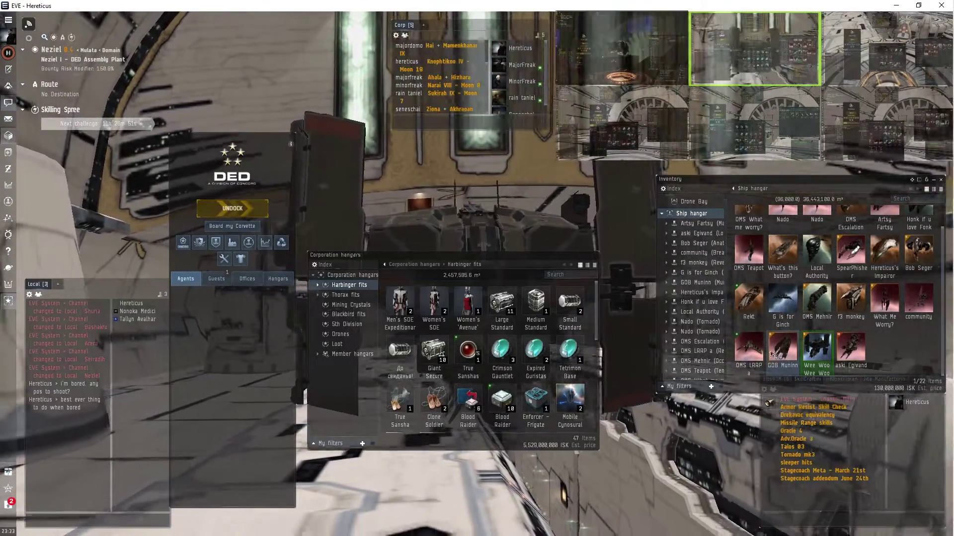
double_click(779, 355)
double_click(754, 355)
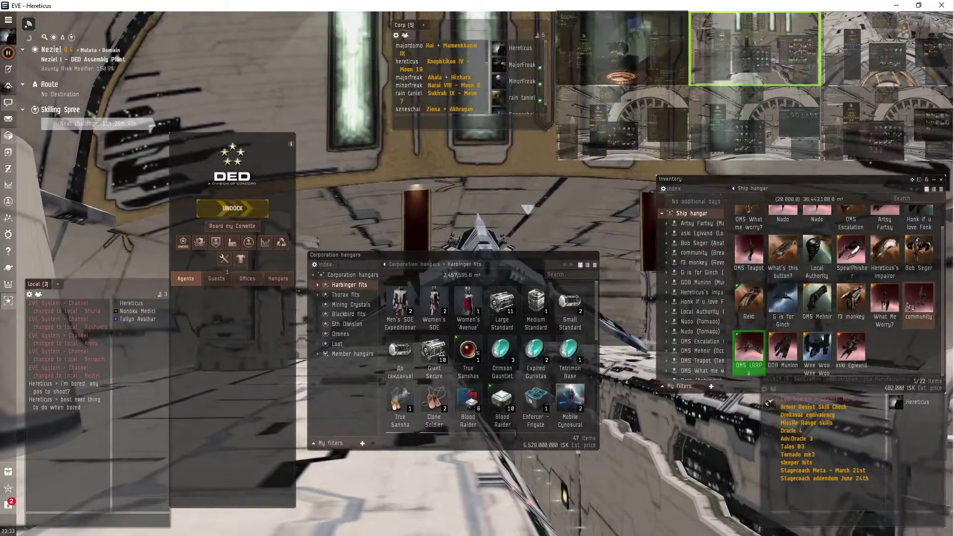
click(912, 304)
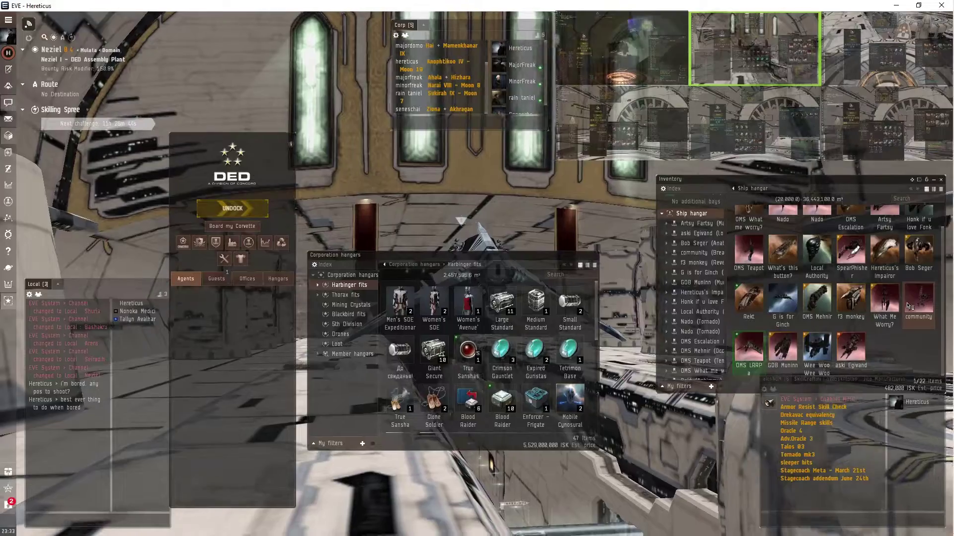
double_click(910, 304)
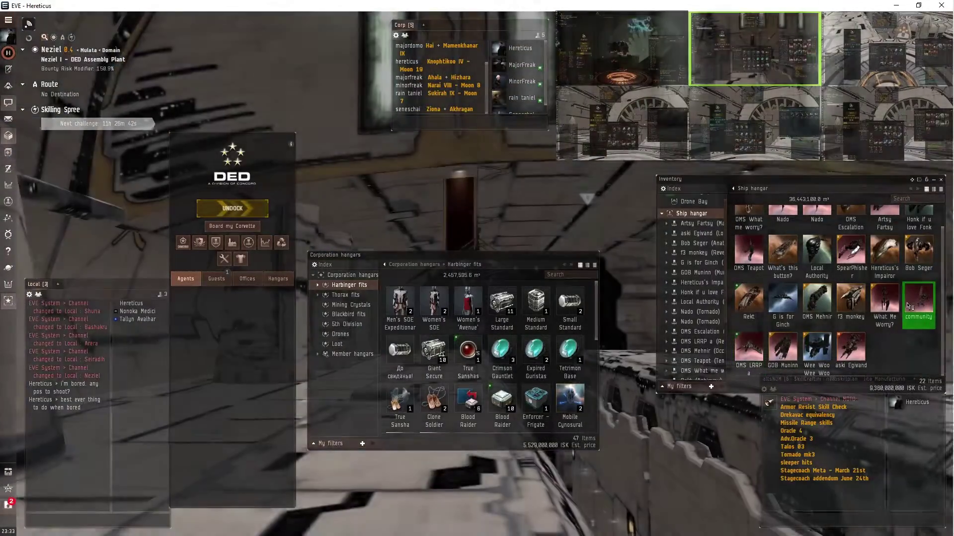
Leave the community ship for the capsule and undock from the station.
right_click(908, 306)
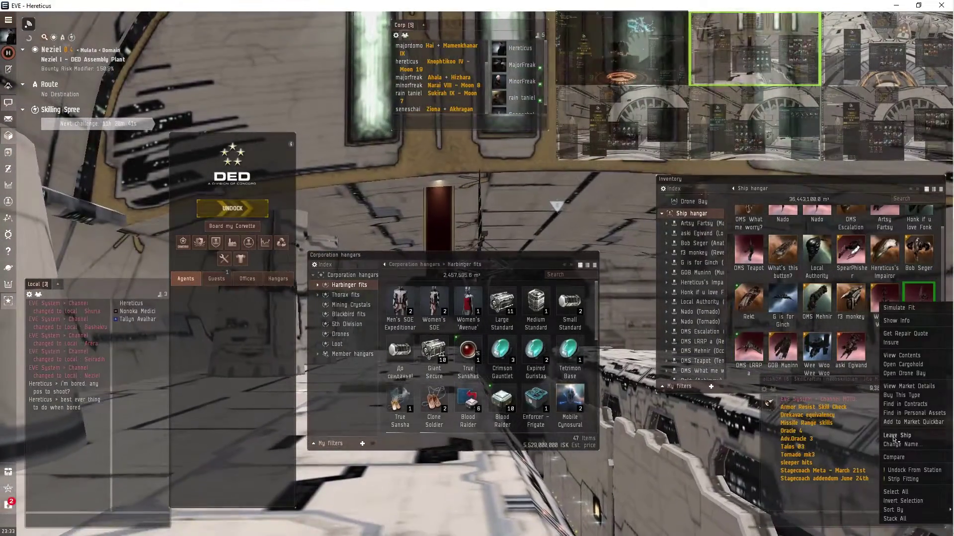
click(897, 436)
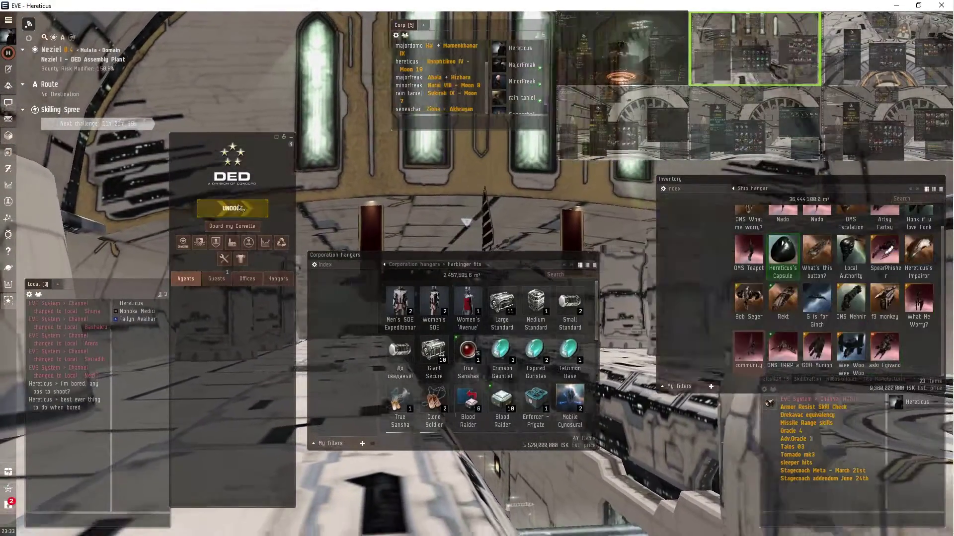
click(232, 209)
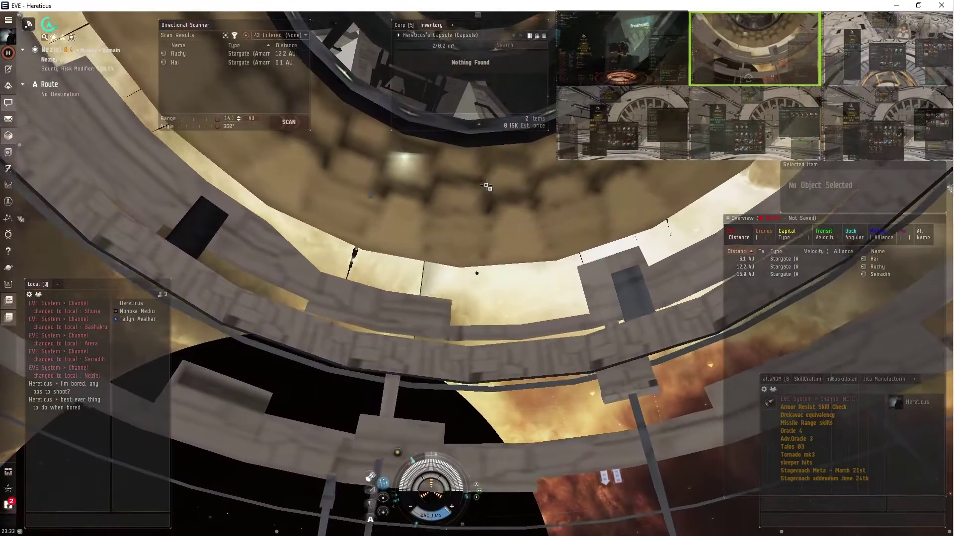
Request docking and return the capsule to Neziel DED Assembly Plant.
click(787, 197)
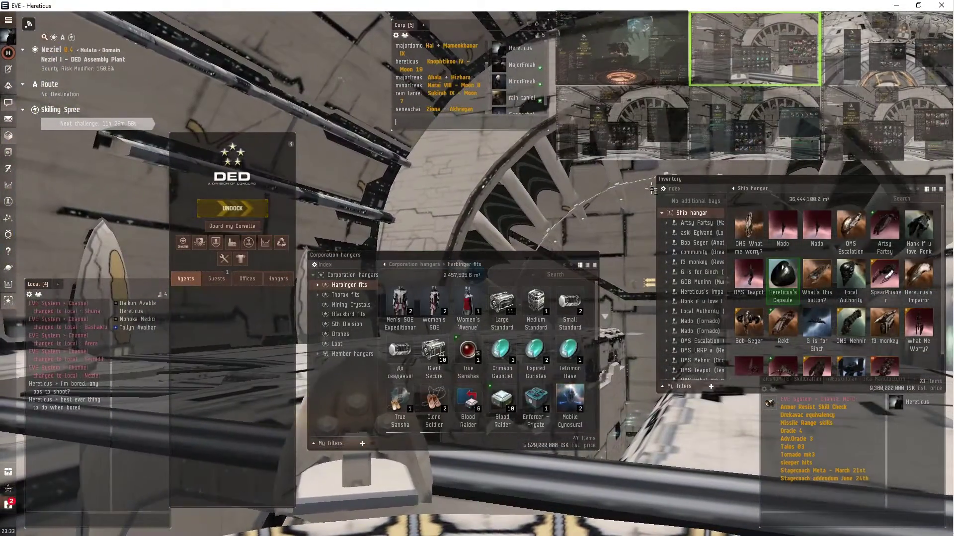
scroll(915, 361, down, 1)
mouse_move(817, 282)
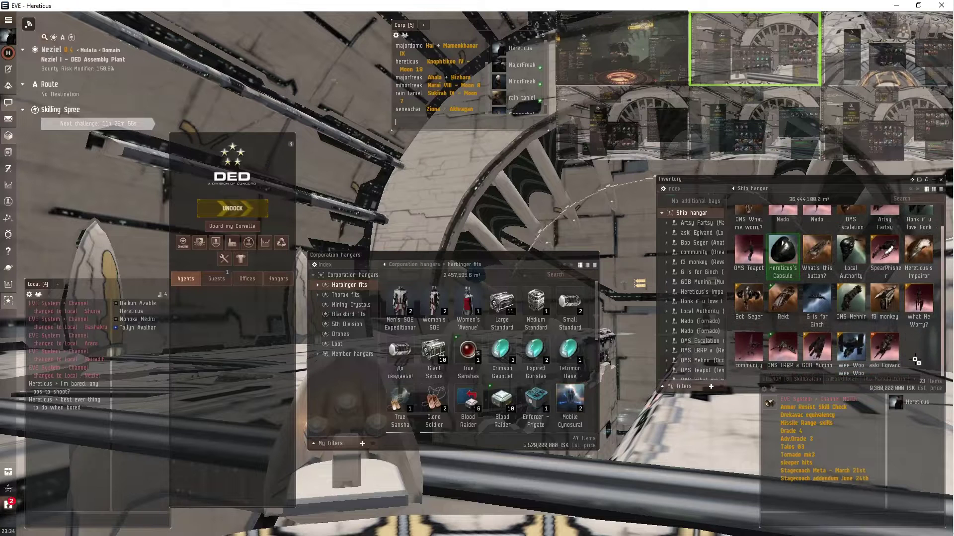
scroll(915, 362, up, 1)
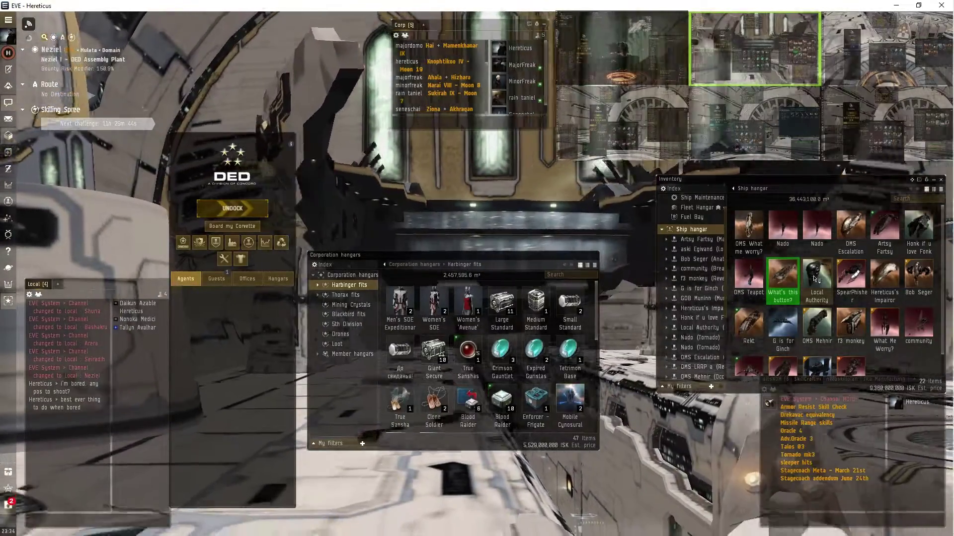
Board Hereticus's Impairor, then Bob Seger, and bring up the Fitting window with Alt+F.
click(815, 279)
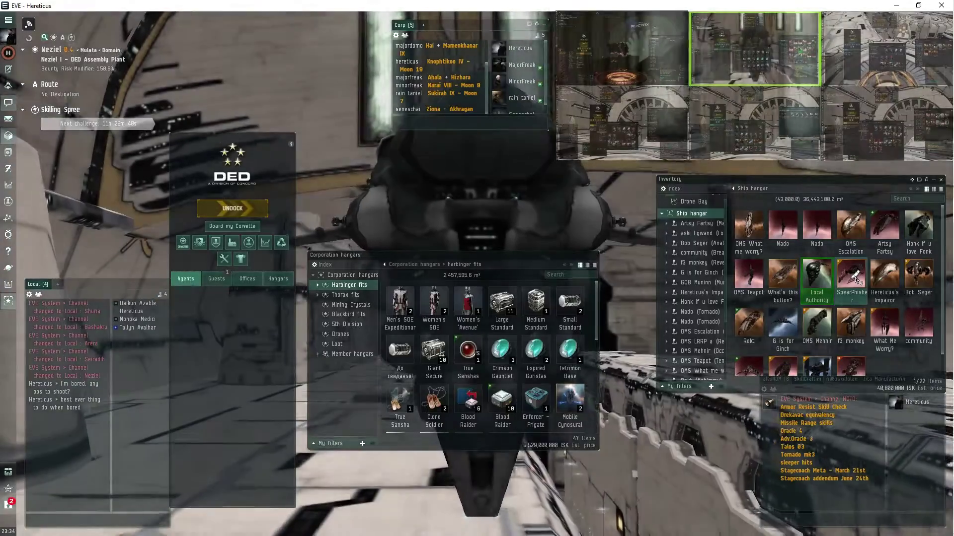
click(856, 280)
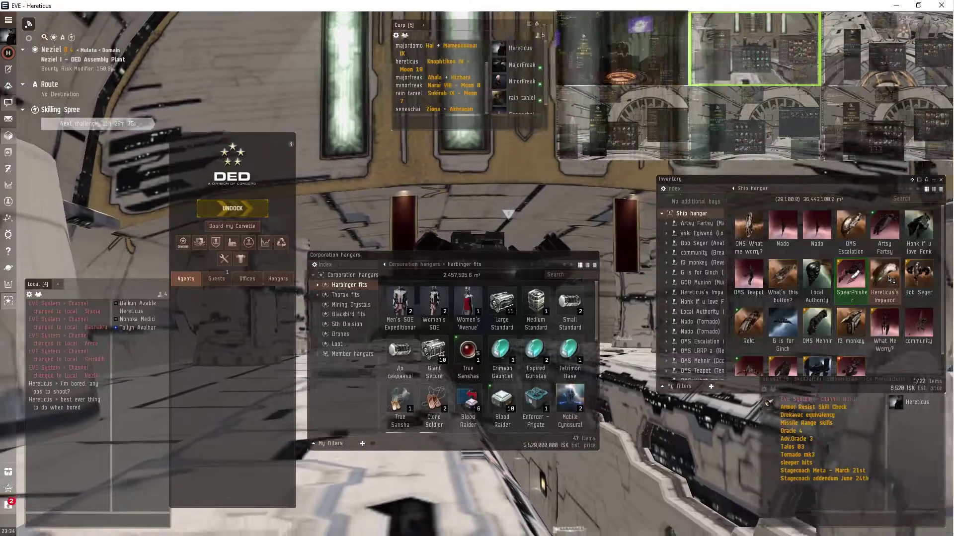
double_click(885, 279)
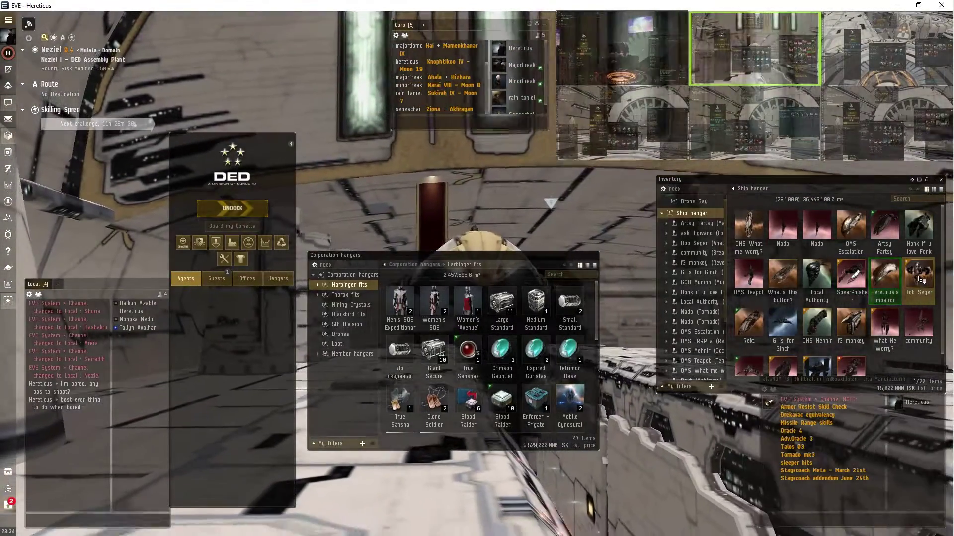
double_click(920, 277)
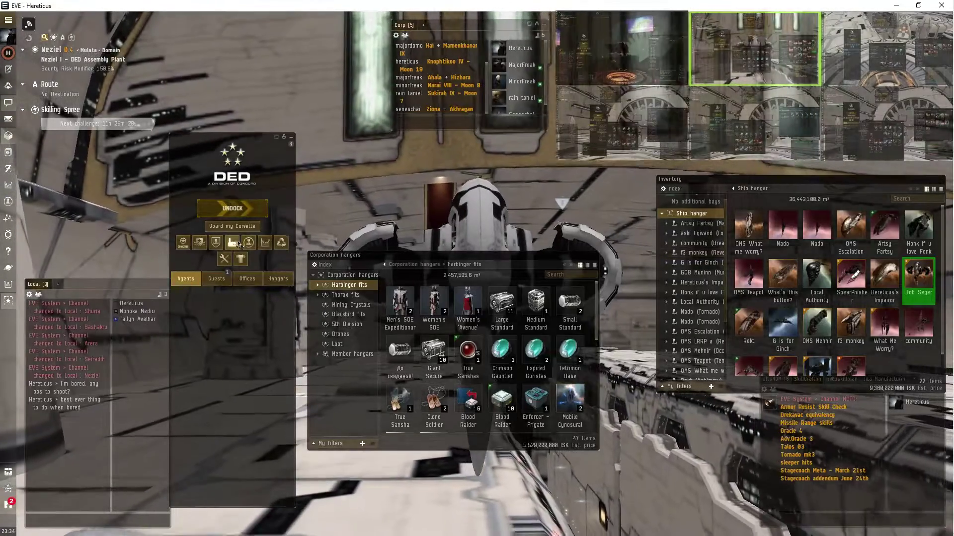
key(alt+f)
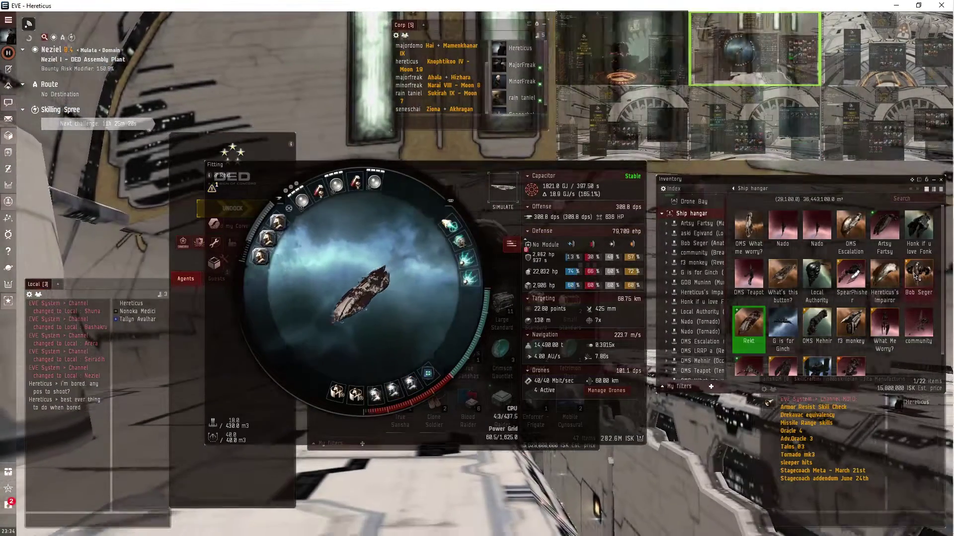
Board Bob Seger to inspect a fitted module's options, then board f3 monkey.
double_click(917, 276)
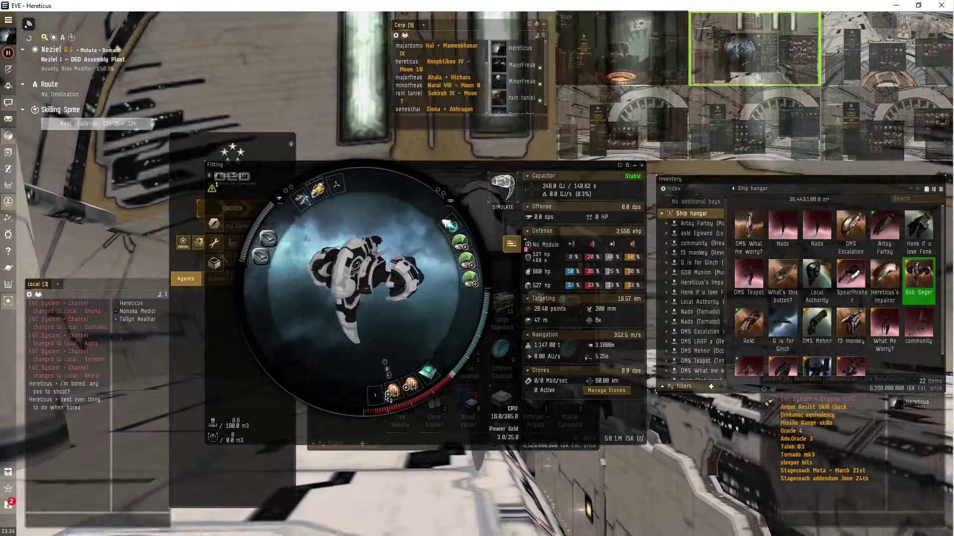
right_click(390, 394)
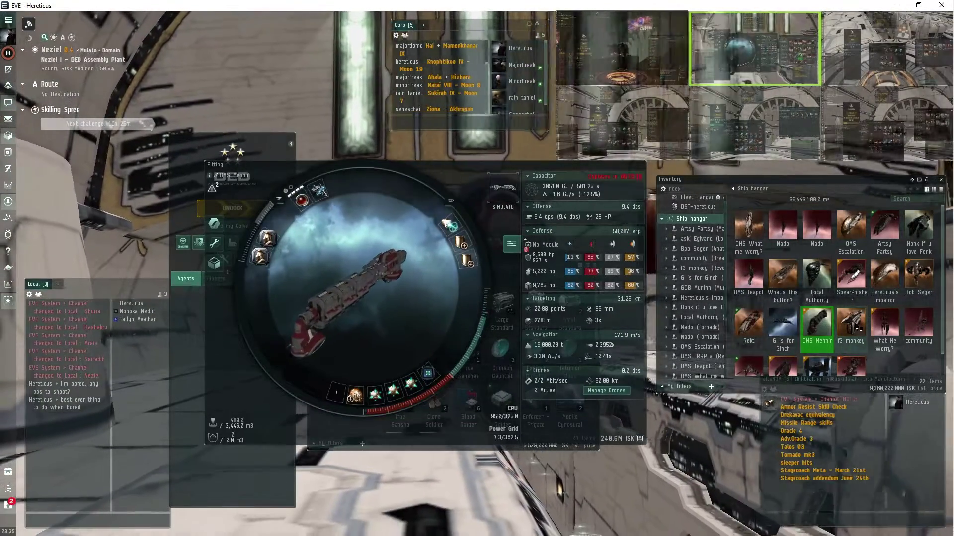
double_click(857, 328)
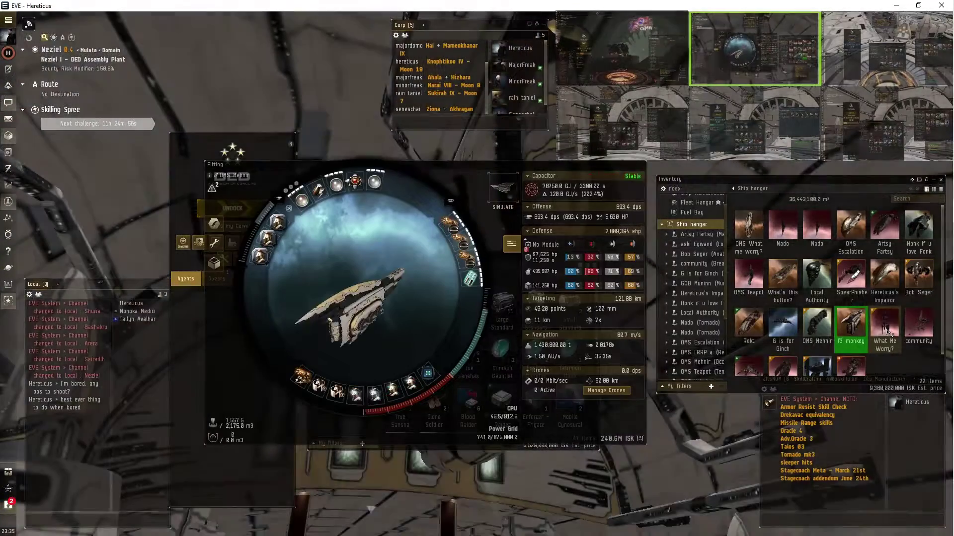
Board What Me Worry?, try onlining its 250mm howitzer, and dismiss the CPU warning.
click(891, 333)
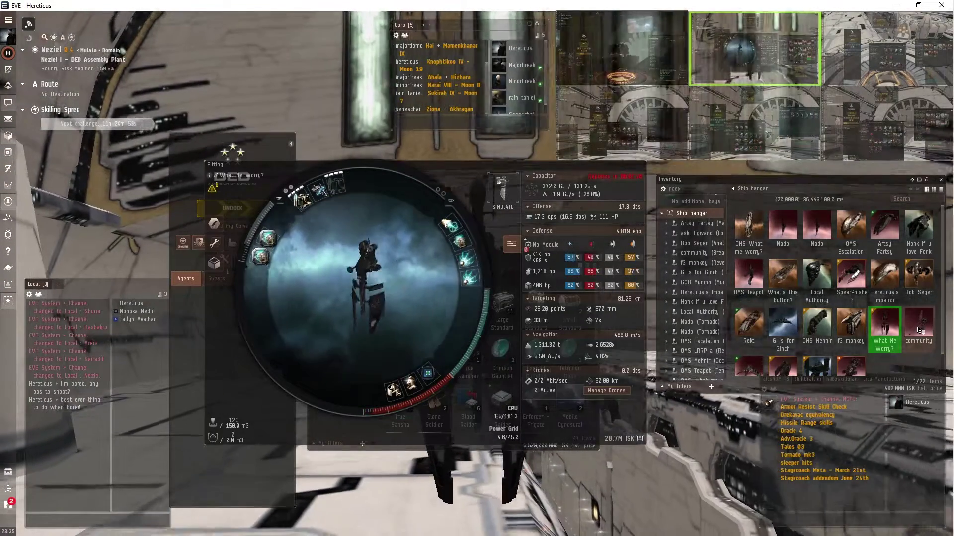
click(919, 328)
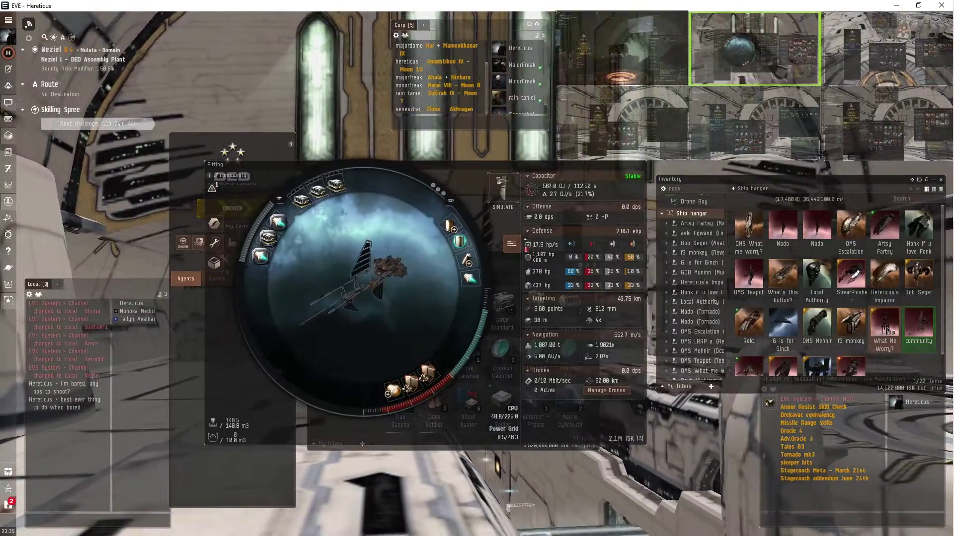
double_click(886, 328)
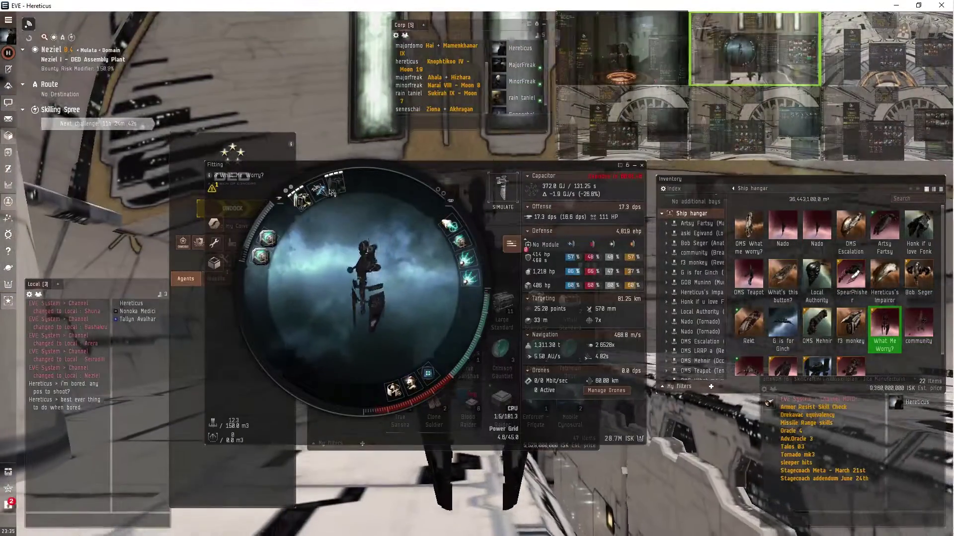
click(337, 188)
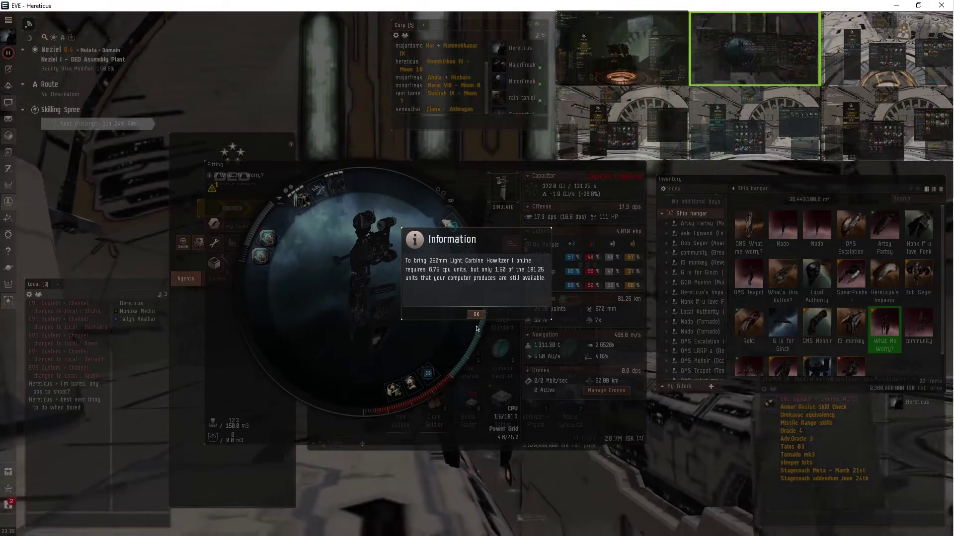
click(477, 315)
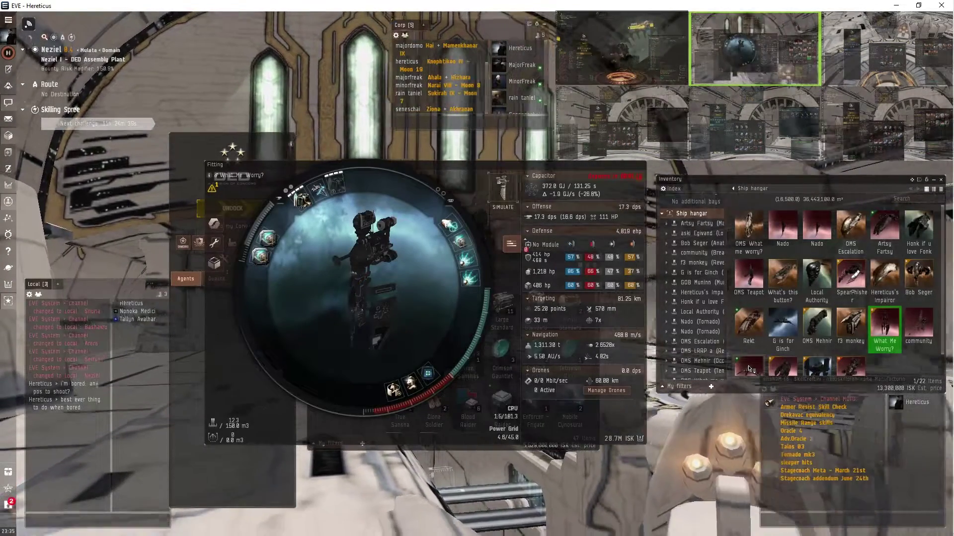